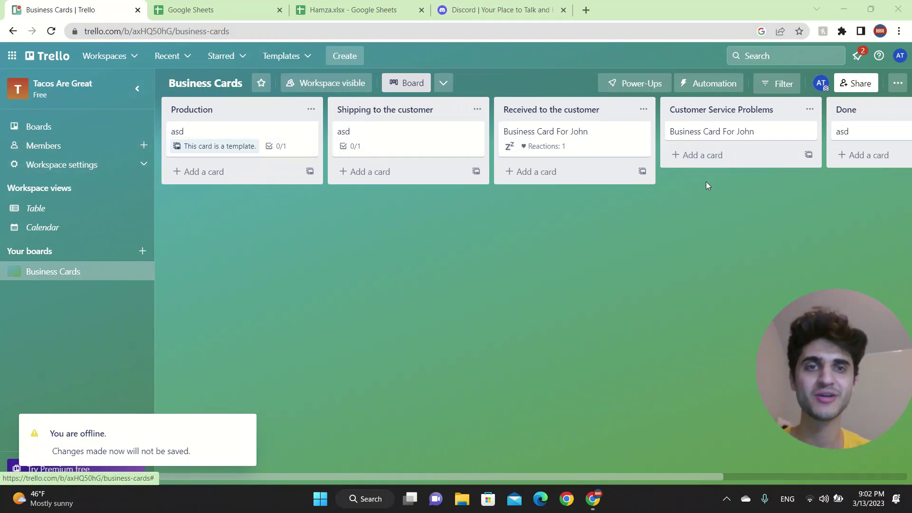
- Upload Istanbul-European-and-Asian-Side.jpg from Downloads as an attachment on Business Card For John
left_click(707, 136)
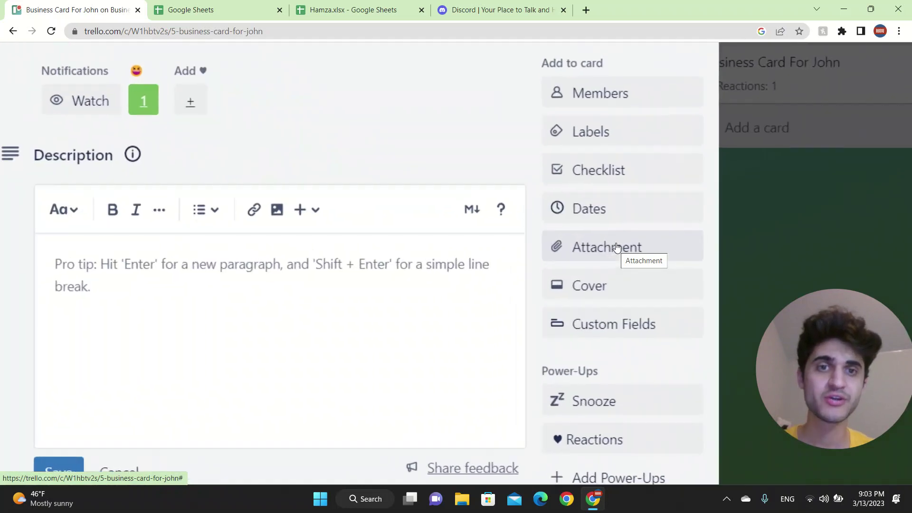
left_click(604, 248)
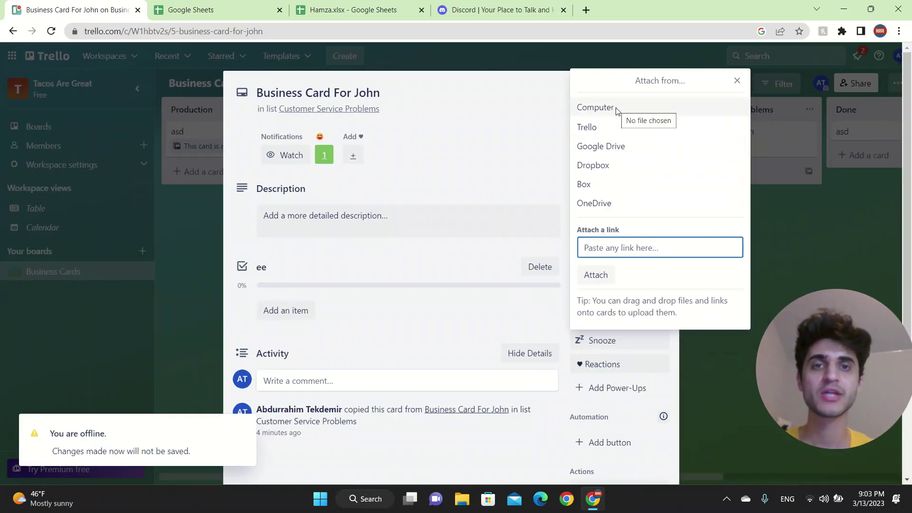
left_click(618, 111)
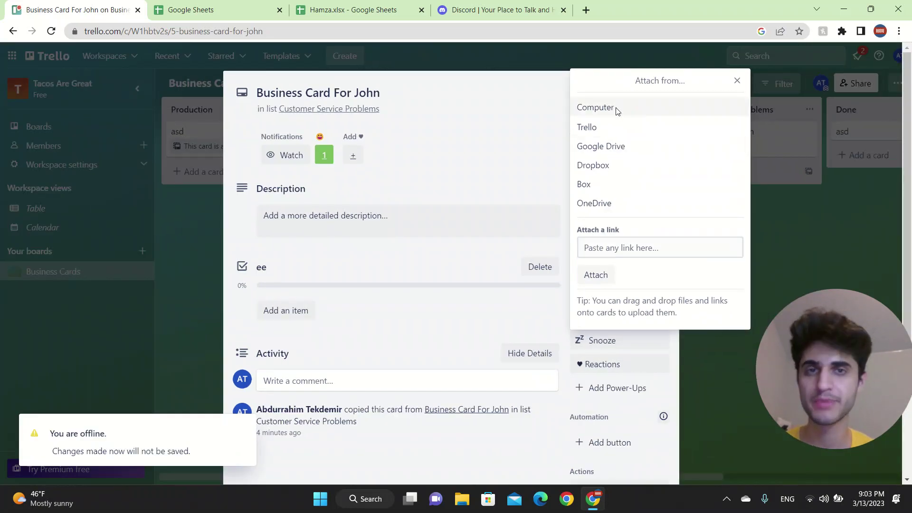
left_click(60, 272)
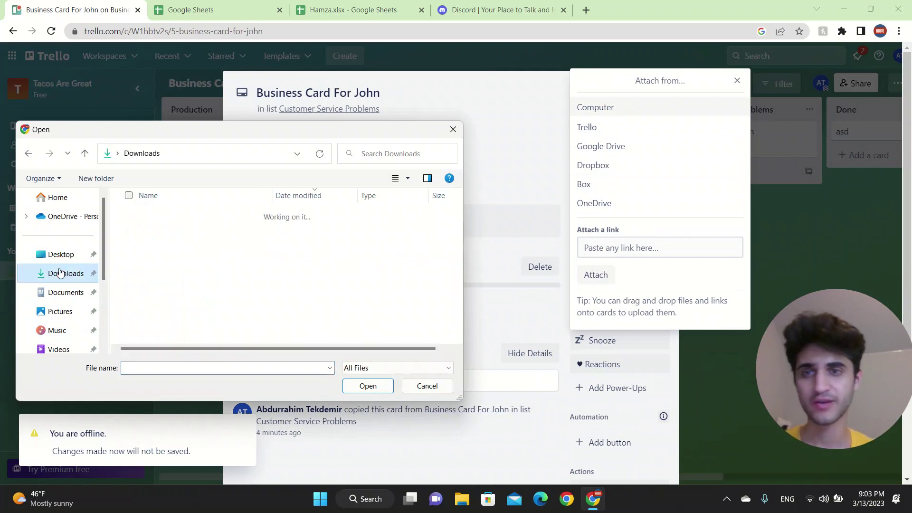
left_click(186, 262)
double_click(185, 262)
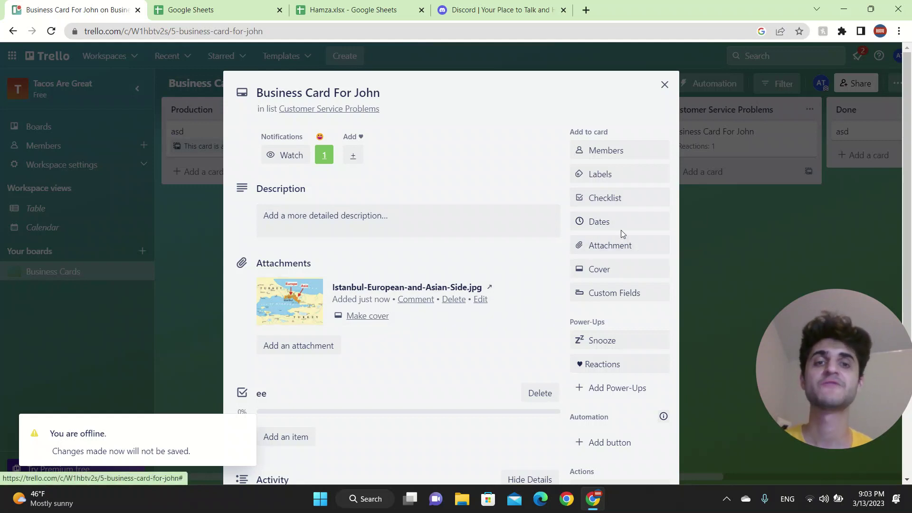
left_click(618, 254)
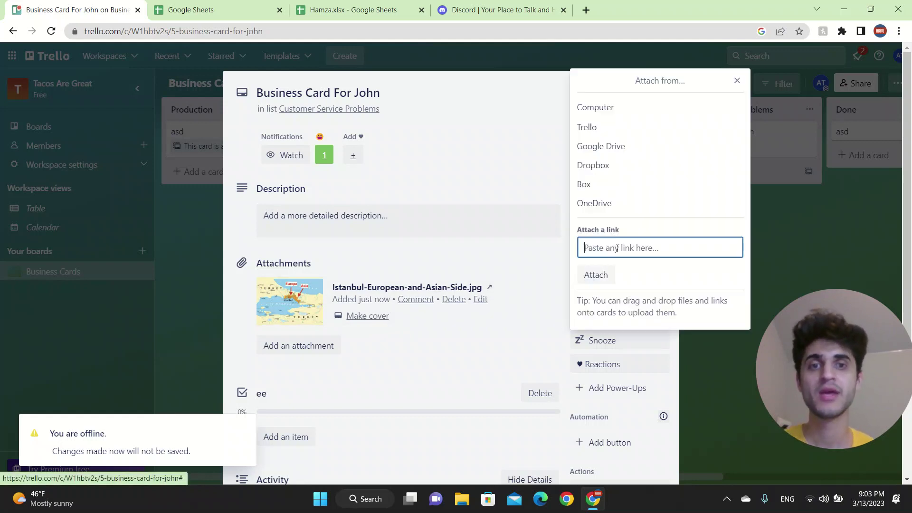
left_click(615, 147)
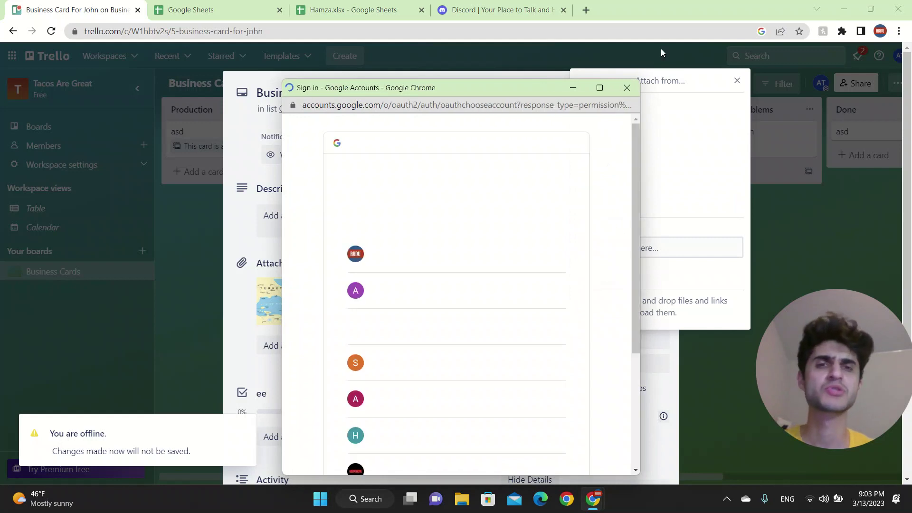
left_click(626, 87)
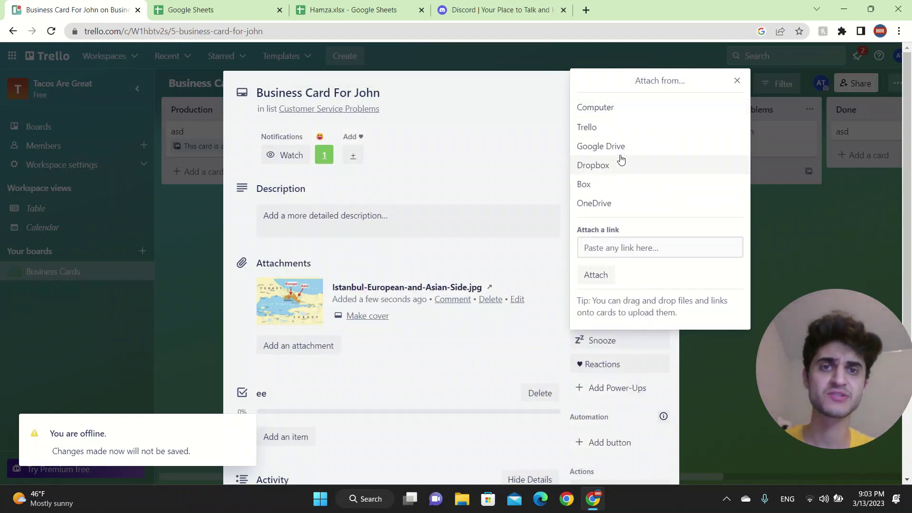
left_click(735, 82)
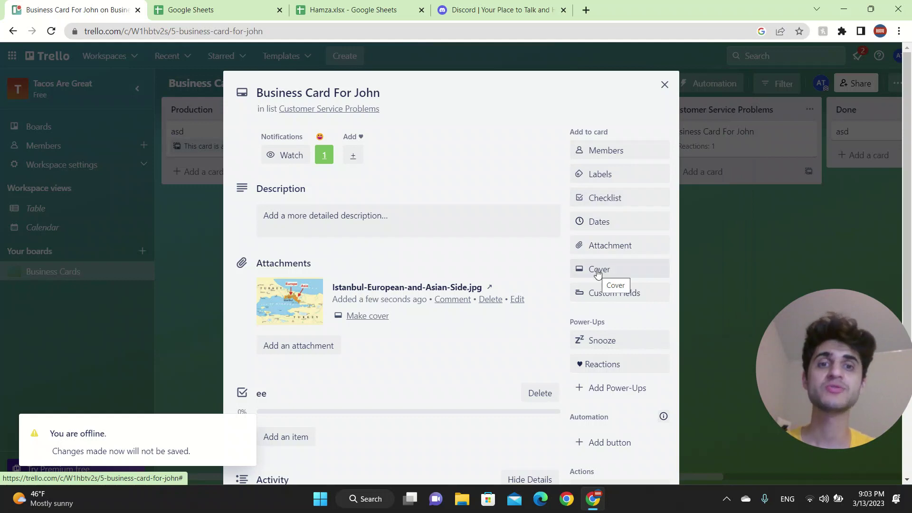
- Switch to the asd card and upload Screenshot 2023-03-10 093331.png from Downloads
left_click(664, 85)
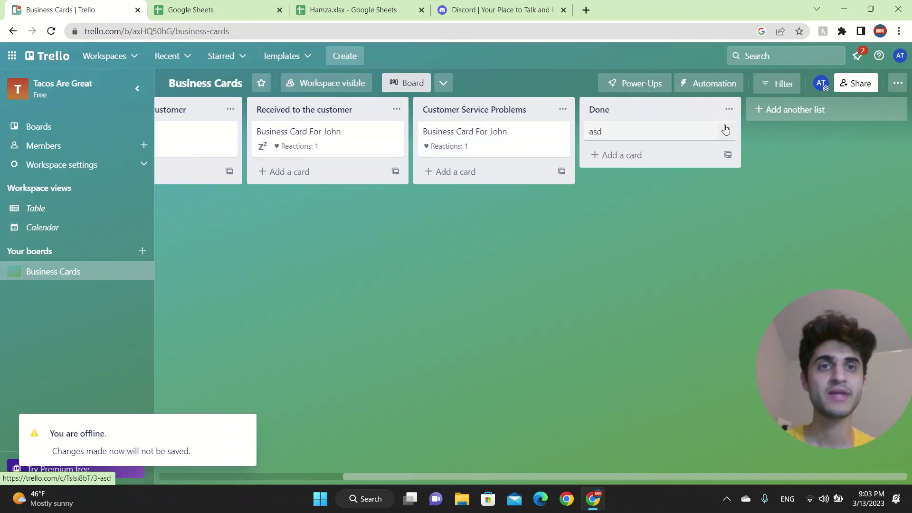
left_click(716, 128)
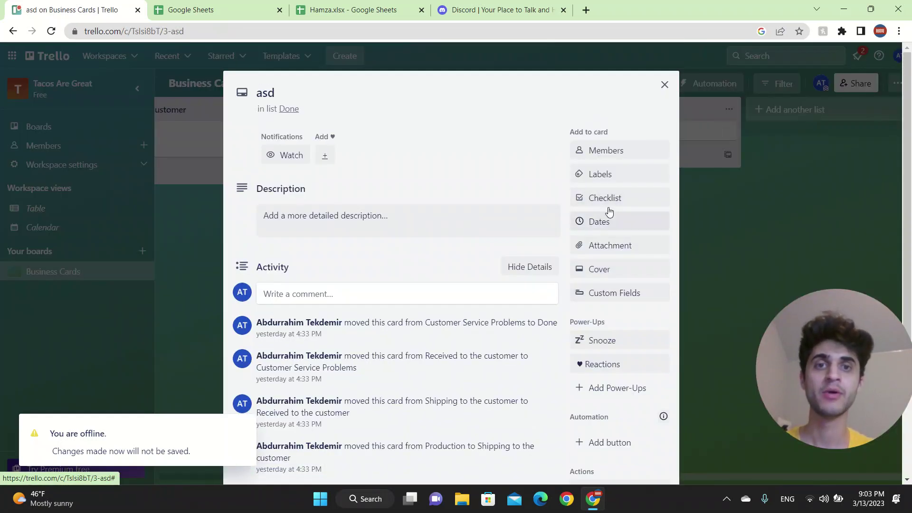
left_click(602, 245)
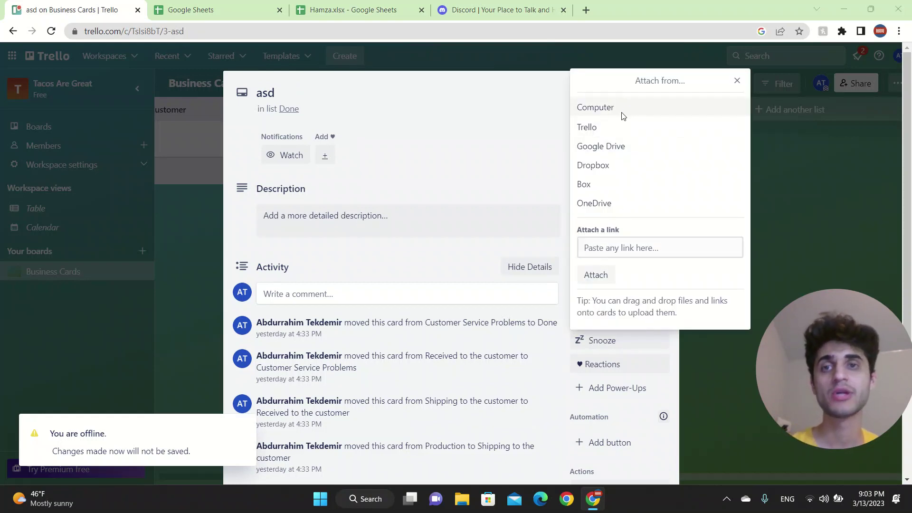
left_click(622, 116)
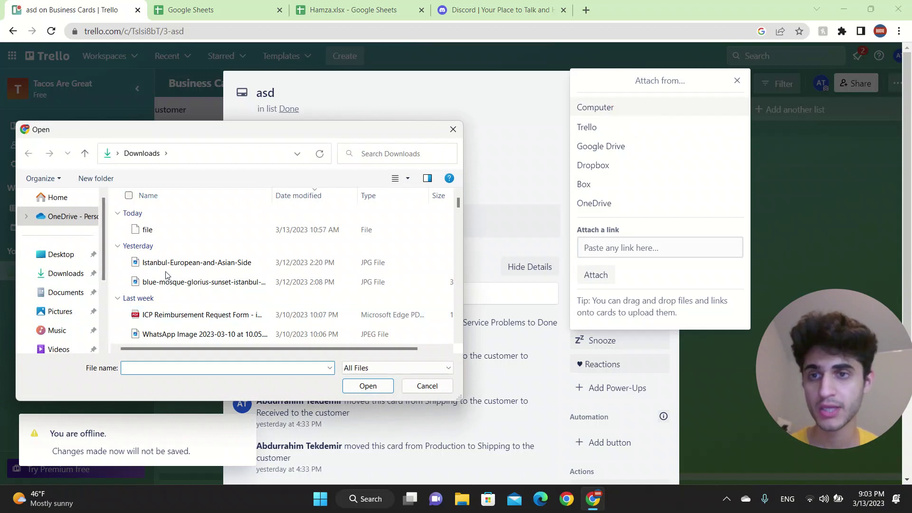
scroll(235, 317, "down", 2)
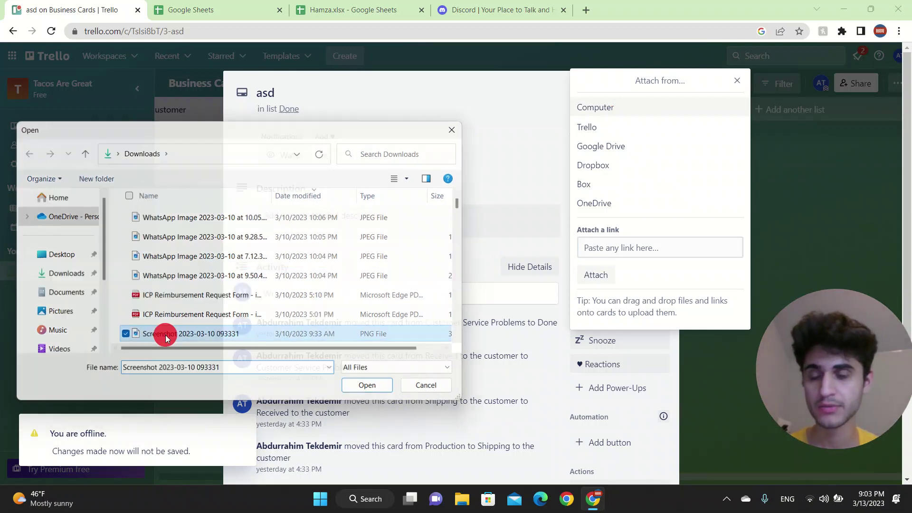
double_click(167, 334)
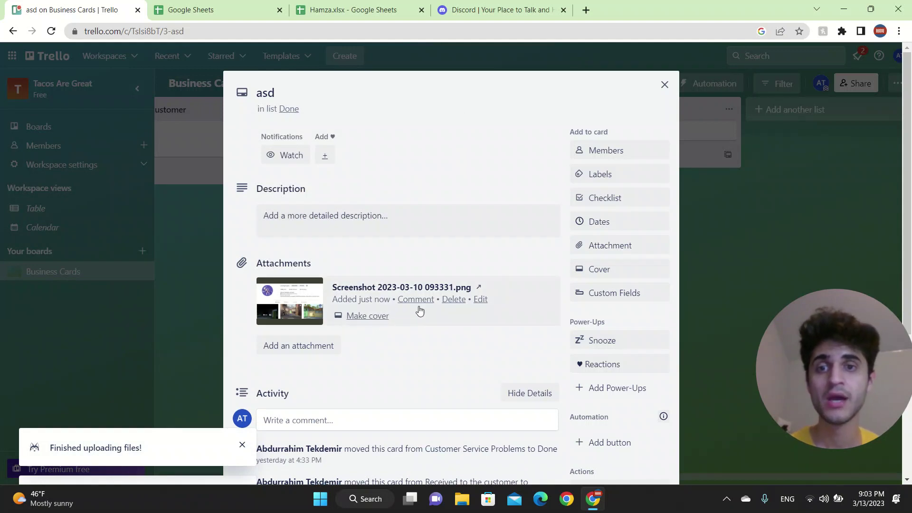
- Try uploading the 'how to create a free website wordpress' video from Videos
left_click(290, 347)
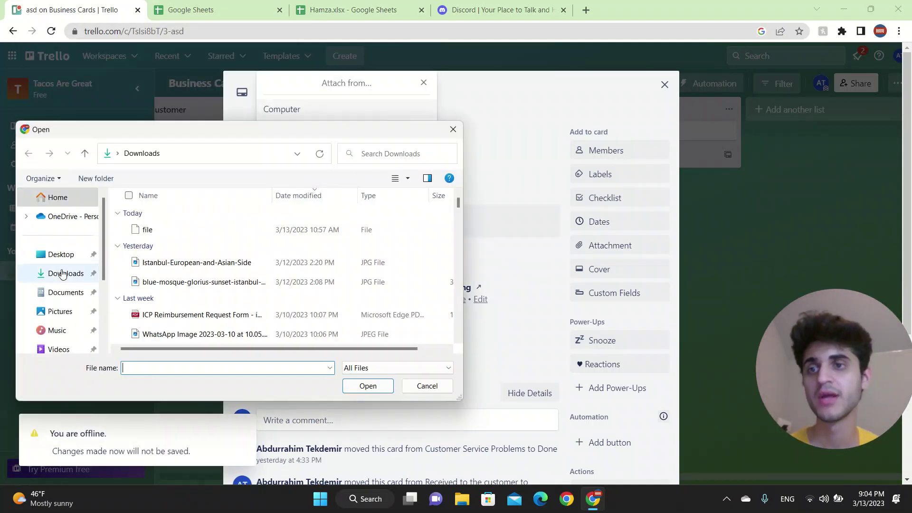
left_click(58, 348)
scroll(276, 319, "down", 5)
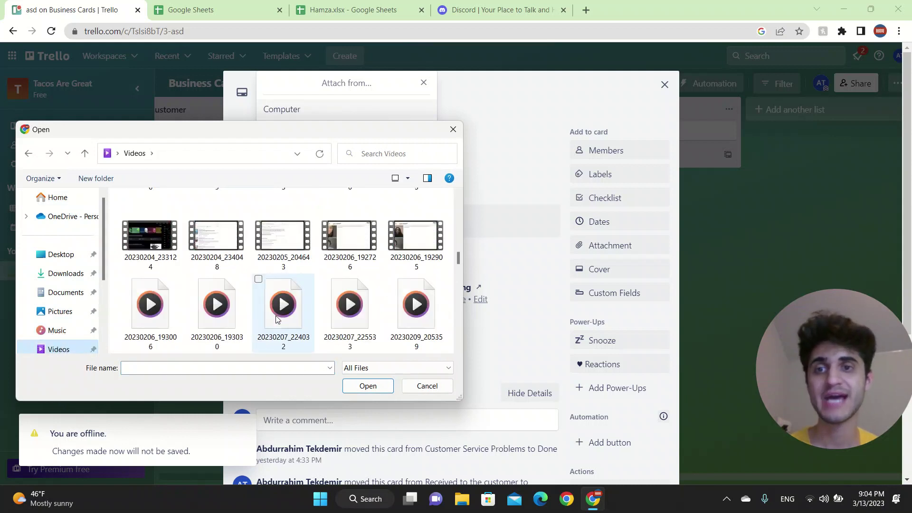
scroll(276, 319, "down", 5)
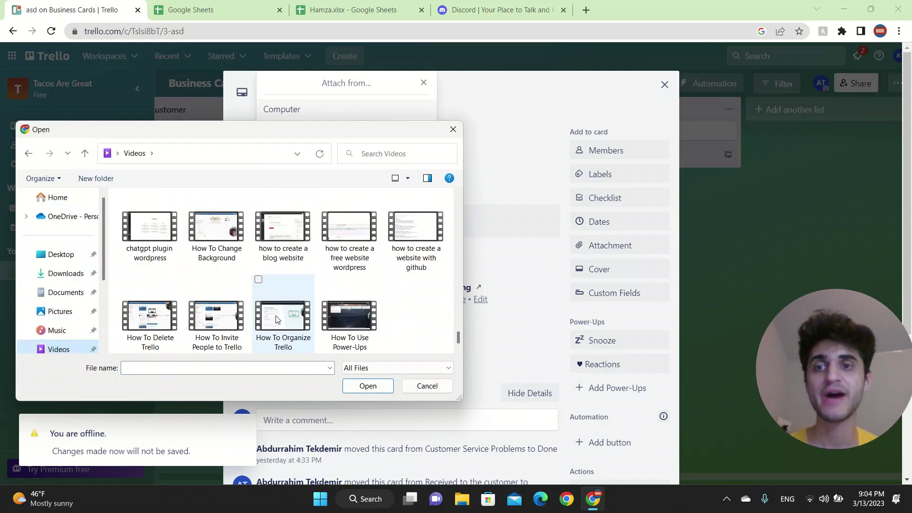
double_click(357, 248)
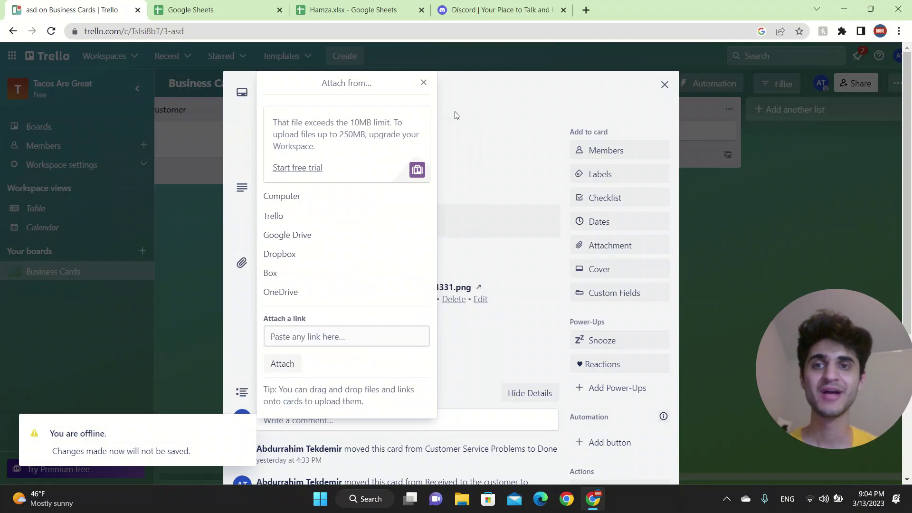
- Close the Attach from popup showing the 10MB size-limit notice
left_click(423, 83)
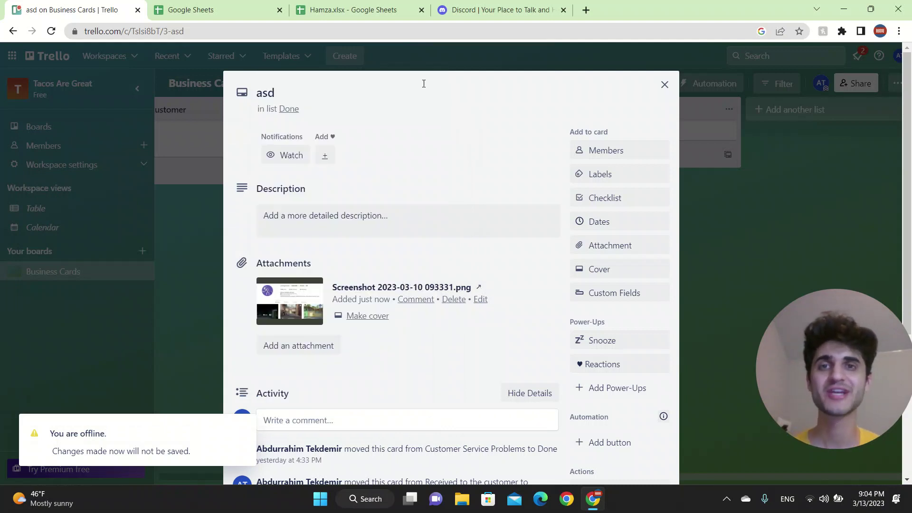